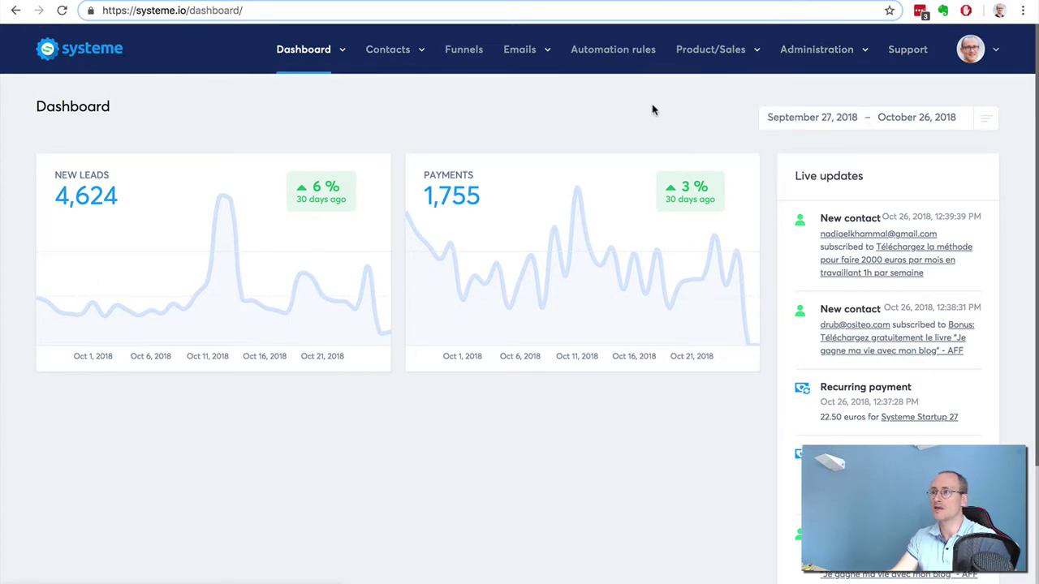
- Open the Courses list from the Products menu
mouse_move(707, 65)
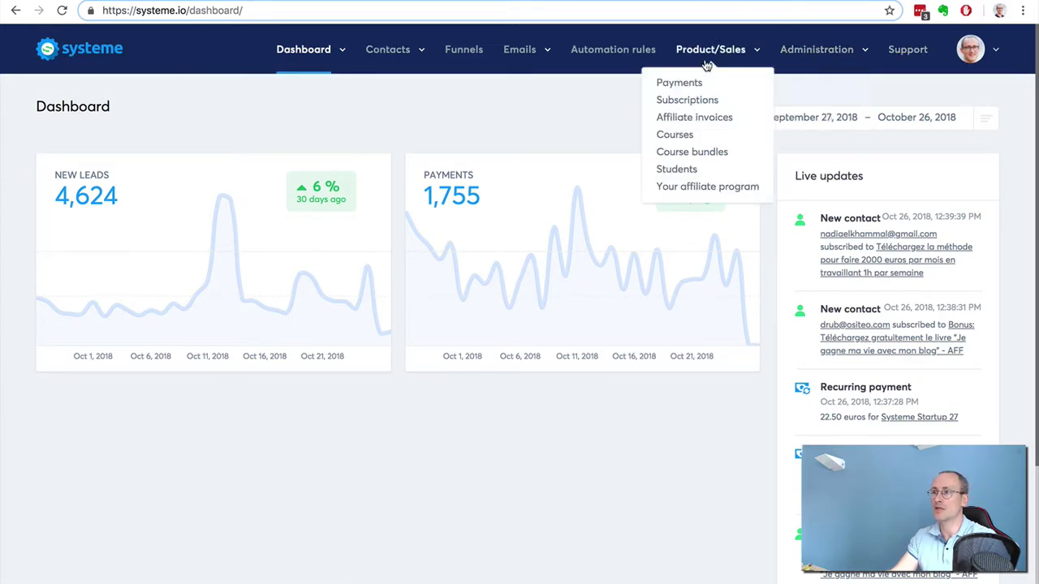
left_click(677, 138)
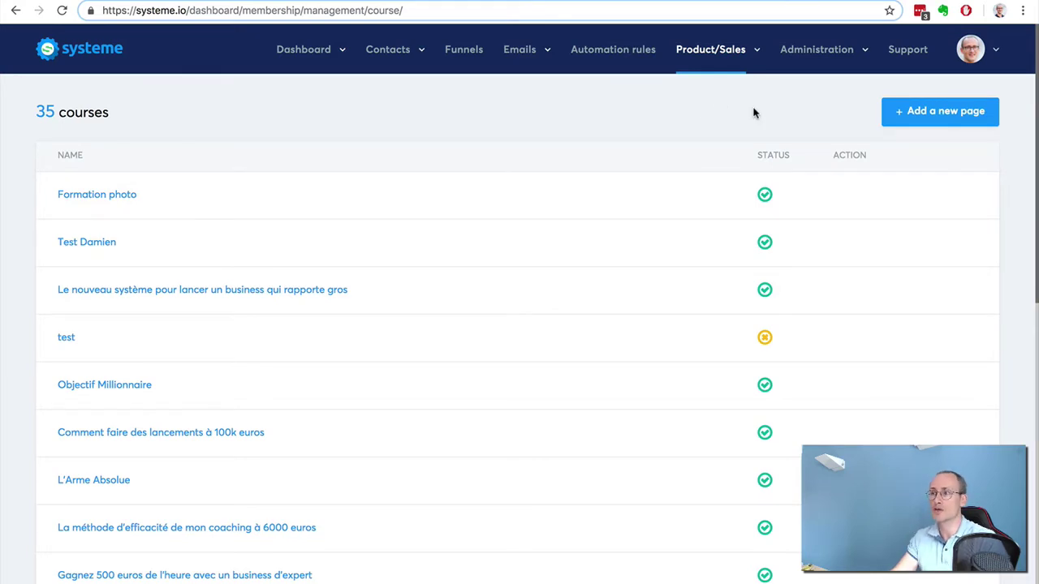
- Start a new course named 'Real estate course' and look over the remaining form fields
left_click(917, 120)
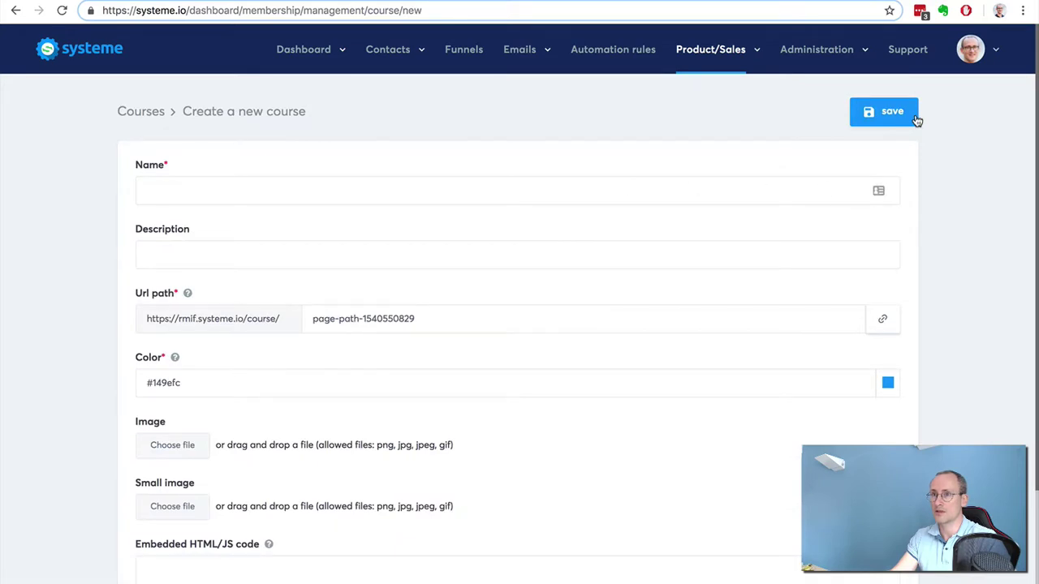
left_click(302, 182)
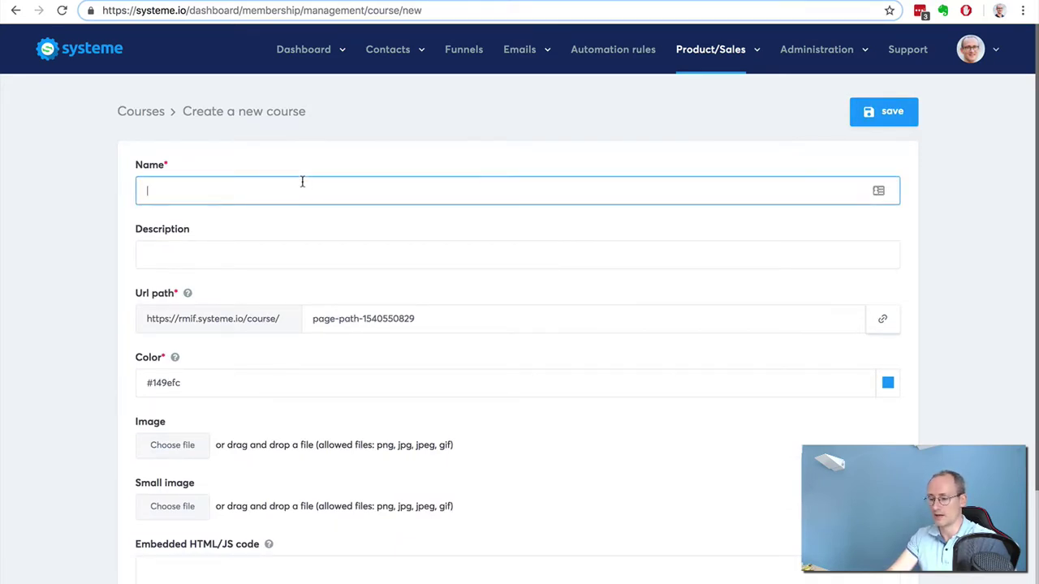
type("Real estate cours")
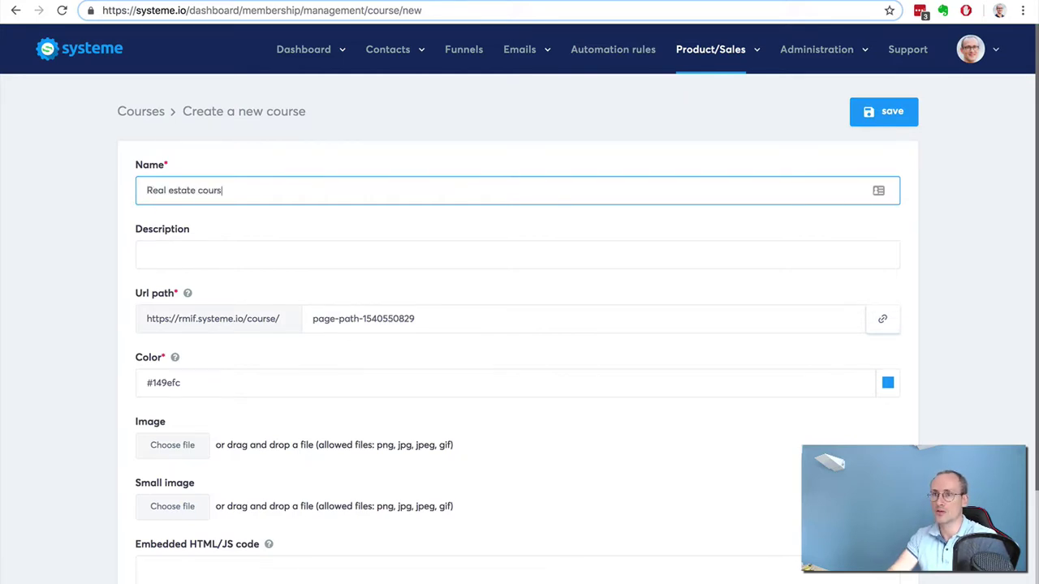
type("e")
scroll(460, 269, "down", 3)
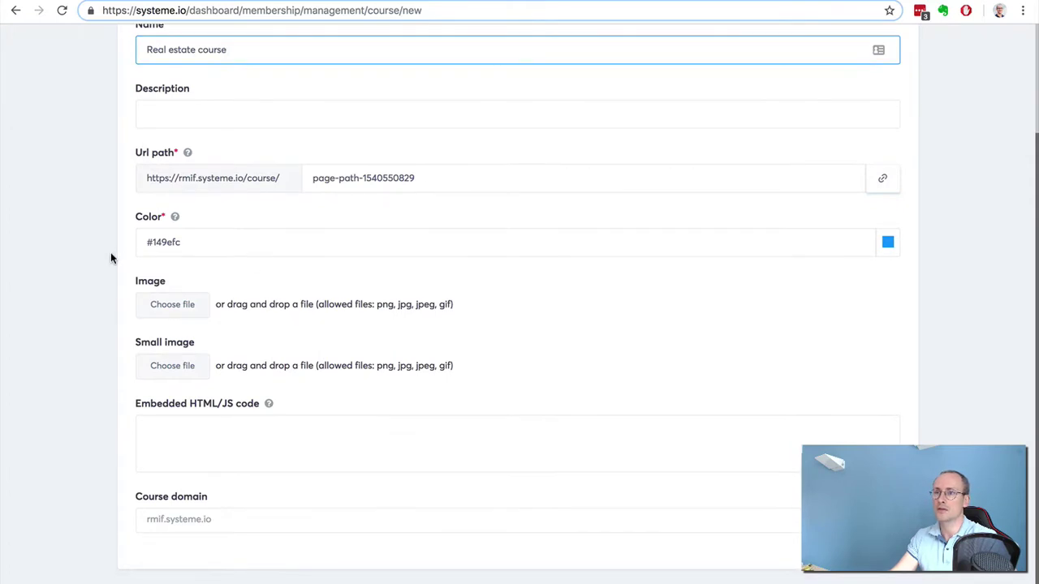
left_click(254, 439)
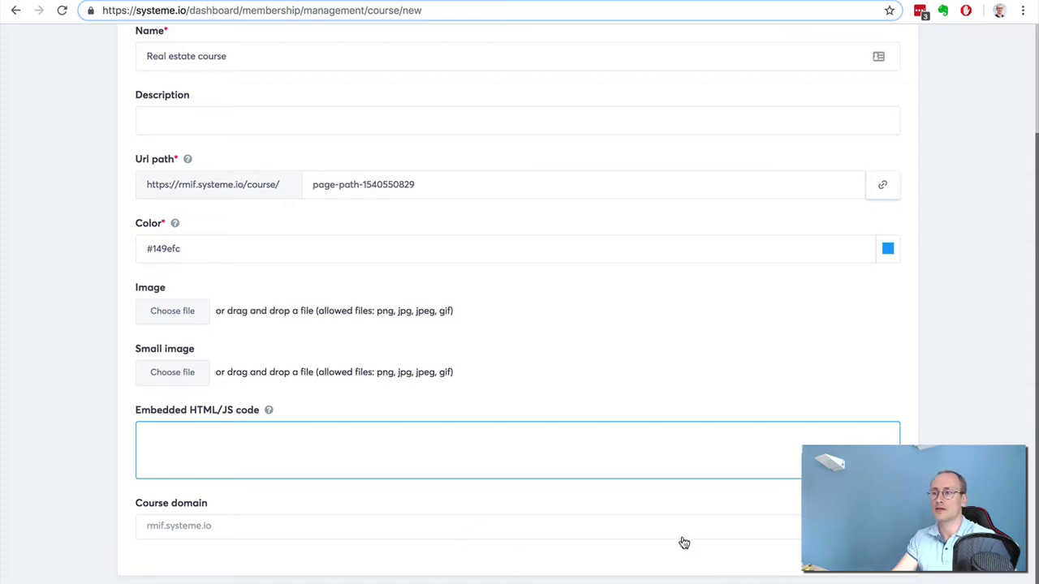
scroll(946, 420, "up", 3)
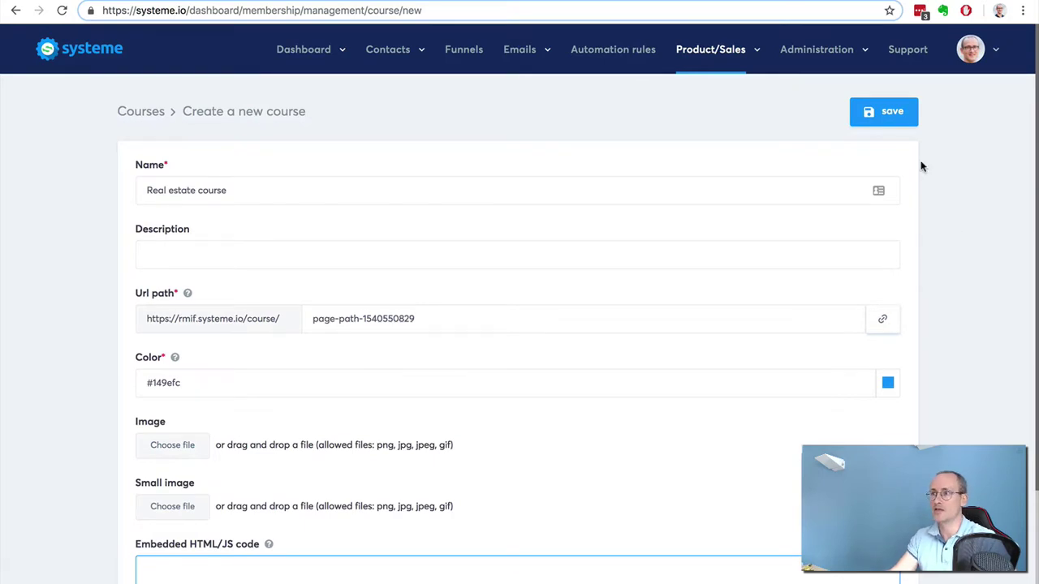
- Save the new Real estate course and view its empty curriculum
left_click(878, 121)
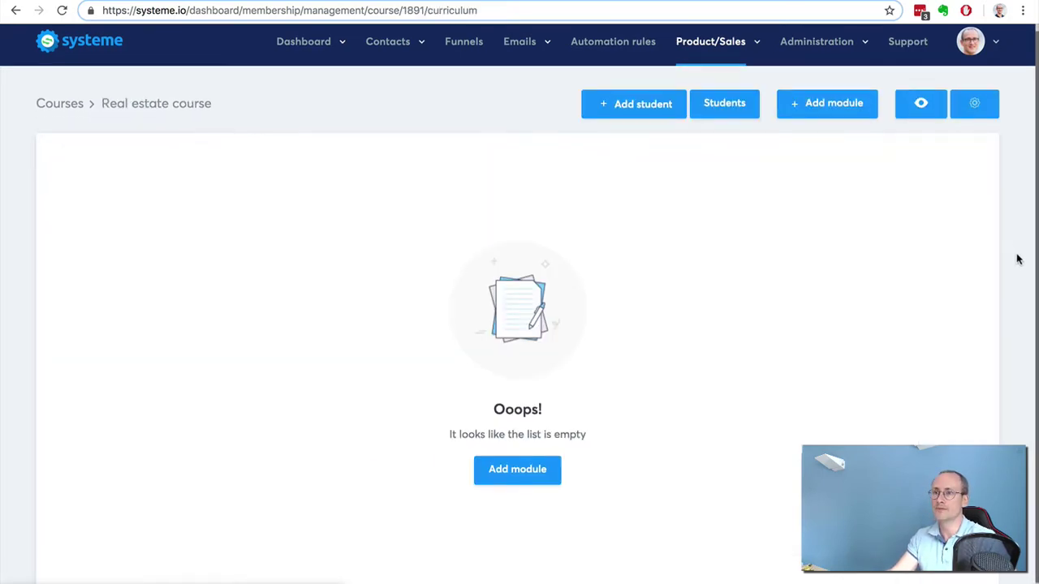
scroll(533, 474, "down", 1)
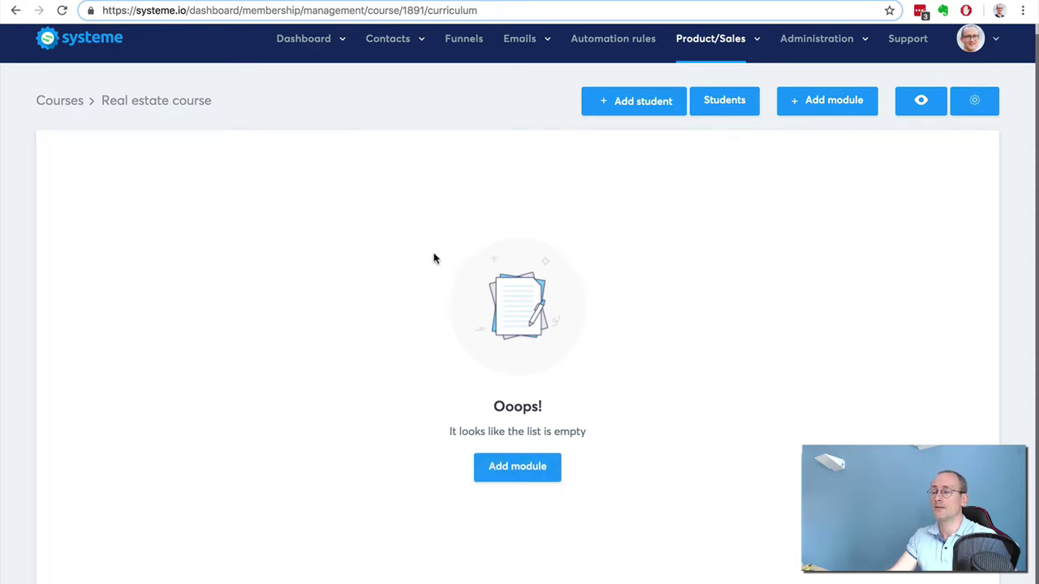
scroll(589, 104, "up", 1)
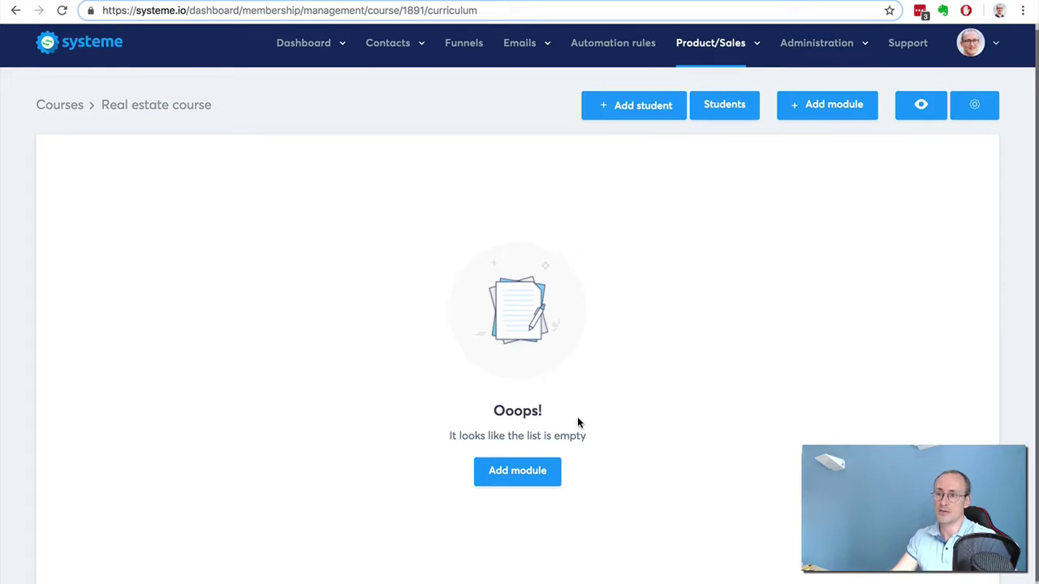
scroll(519, 471, "down", 1)
- Add a module named 'Module 1: The basics' to the course
left_click(521, 473)
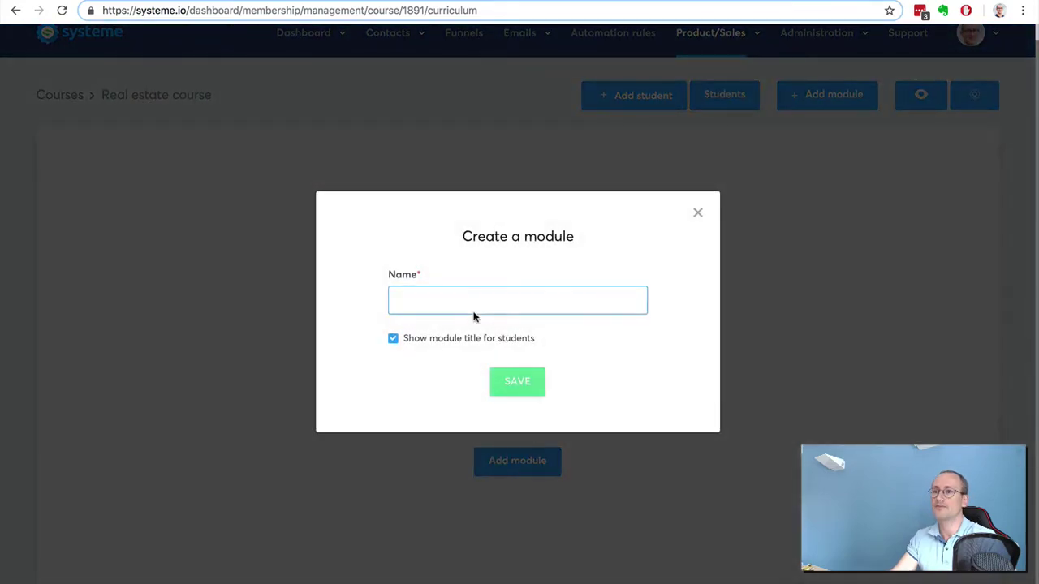
type("Module 1:")
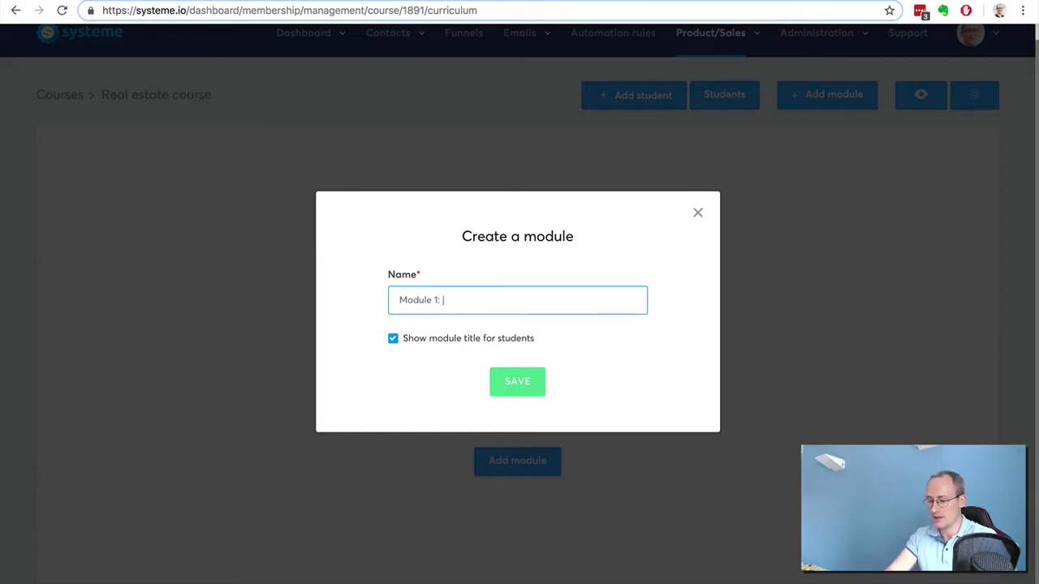
type("The basics")
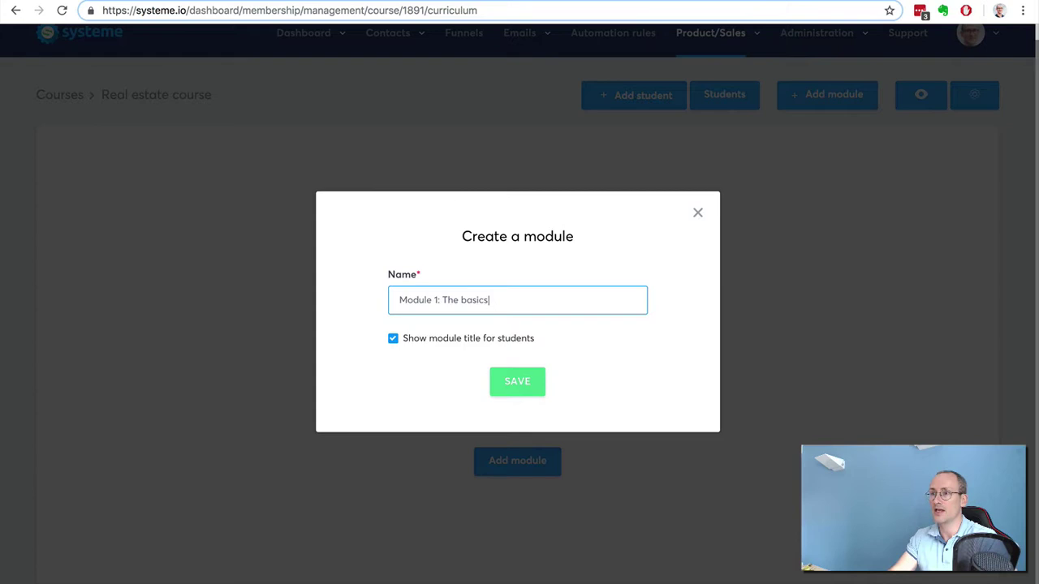
left_click(529, 381)
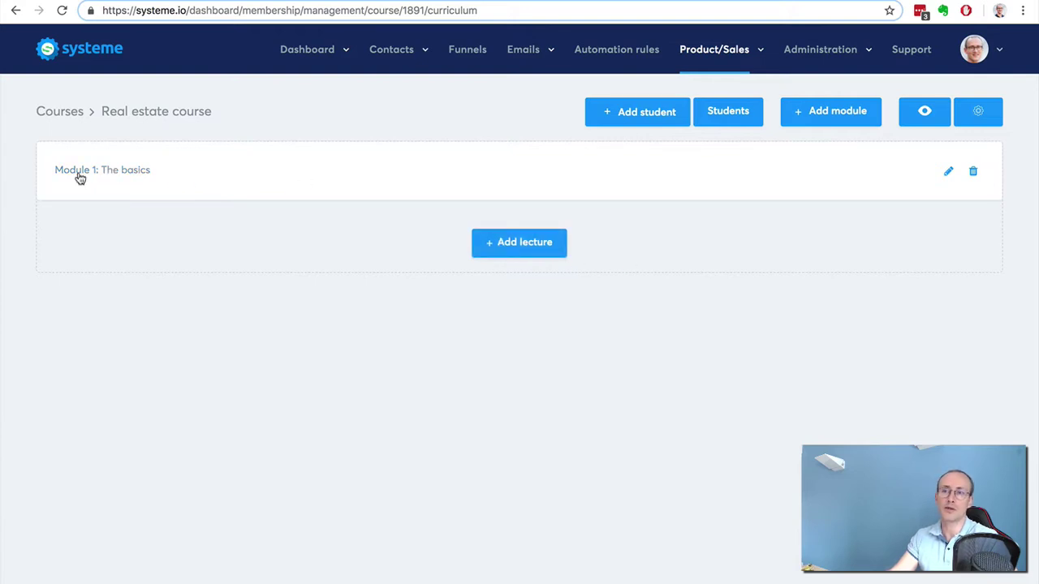
- Add lecture 'Lecture 1: Real estate fundamentals' with a 0-day delay and Video page type
left_click(517, 248)
type("Le")
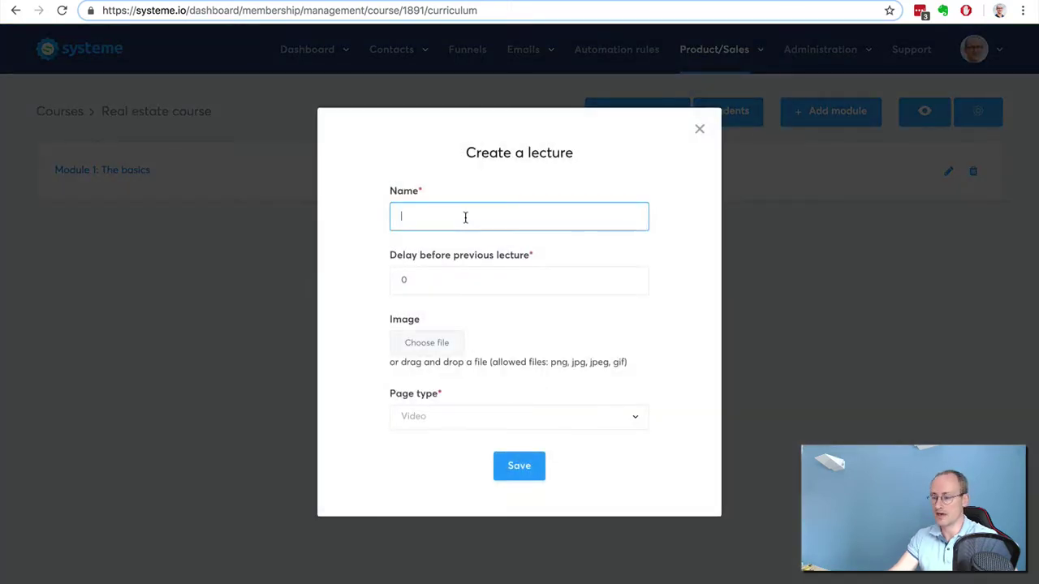
type("cture 1: Real es")
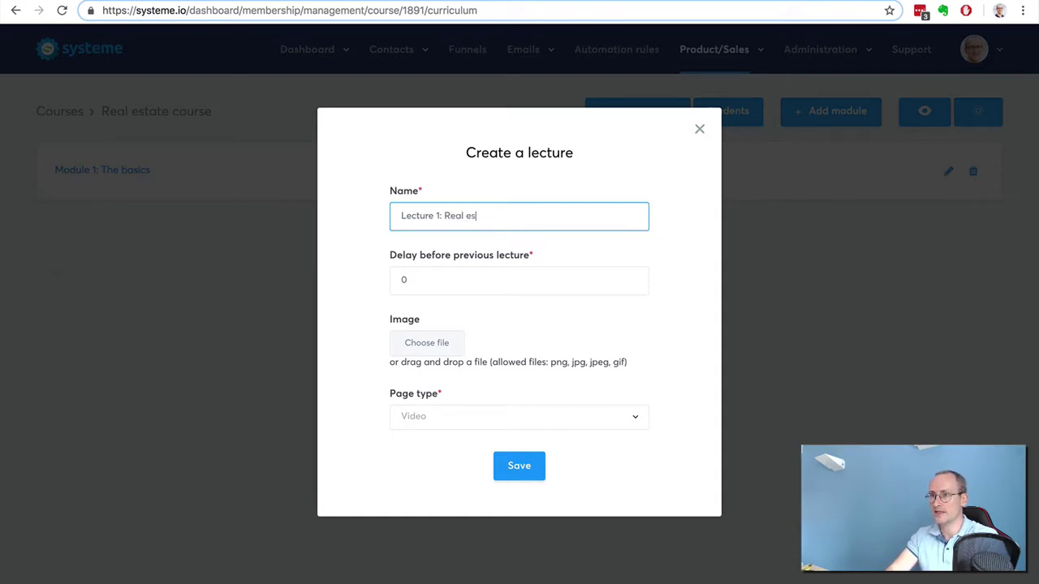
type("ndamentals")
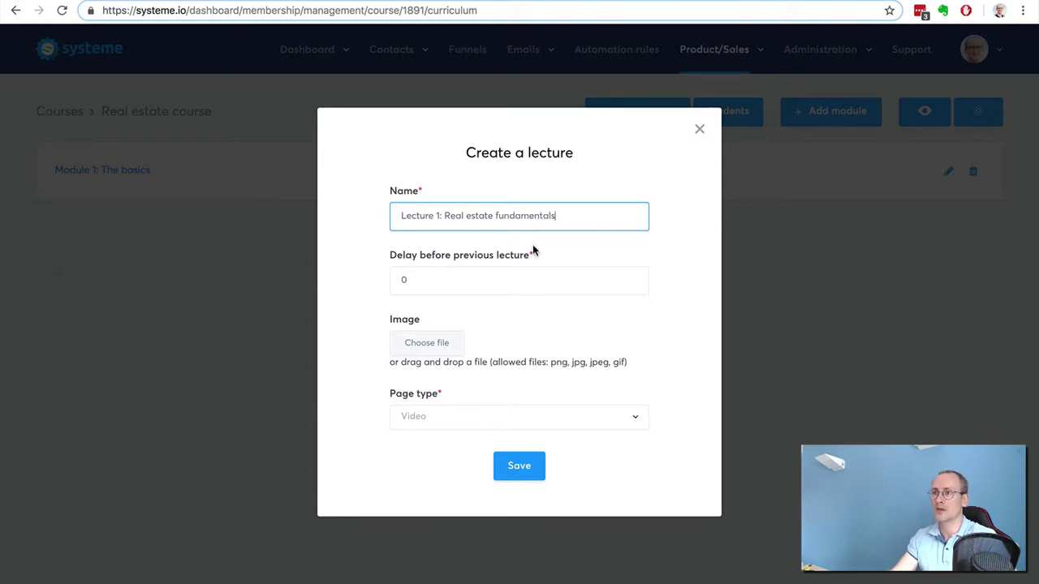
double_click(633, 281)
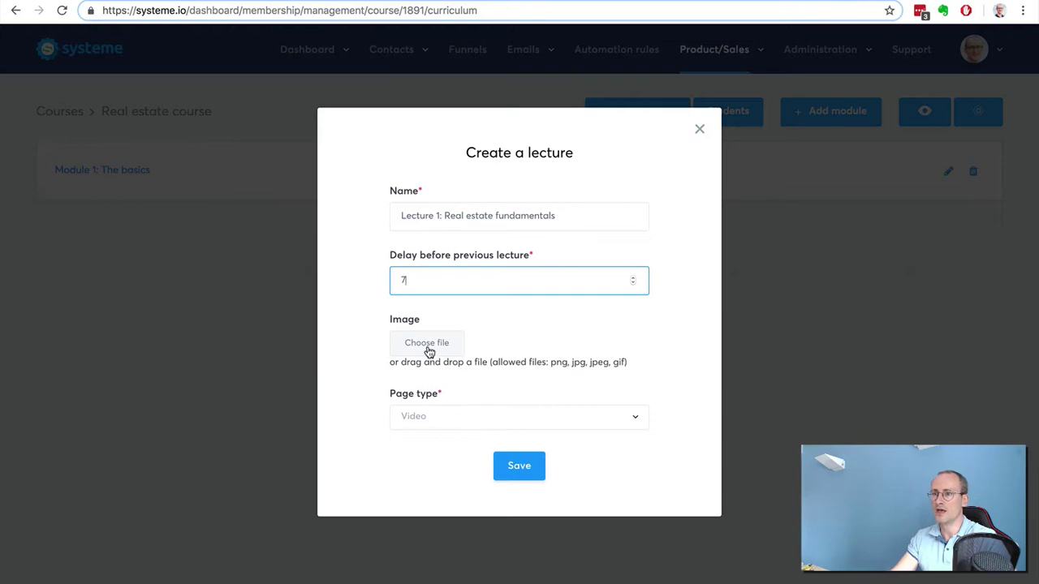
left_click(633, 284)
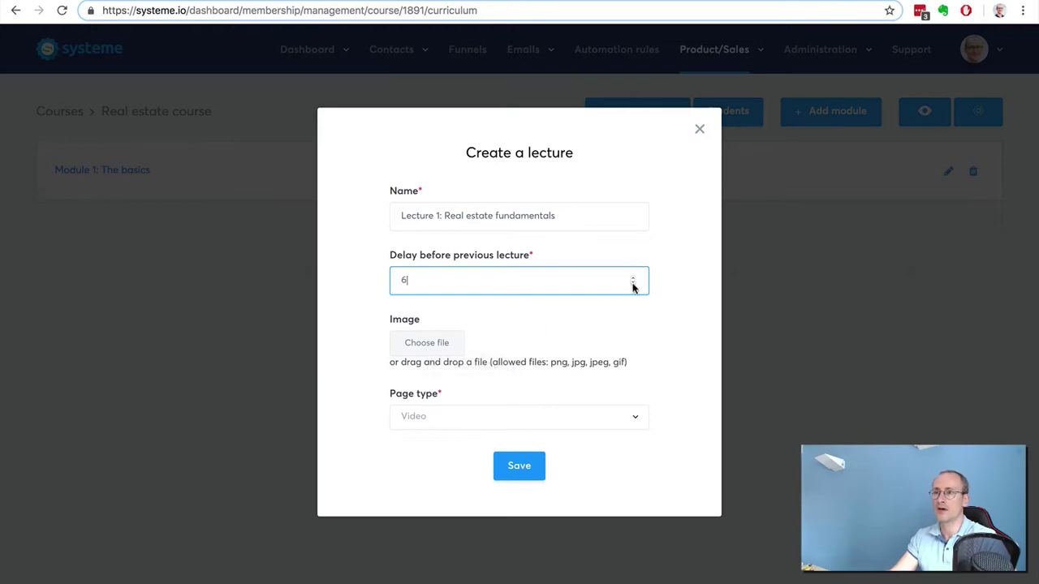
left_click(633, 284)
left_click(633, 284)
left_click(633, 284)
left_click(633, 284)
left_click(633, 284)
left_click(633, 285)
left_click(551, 427)
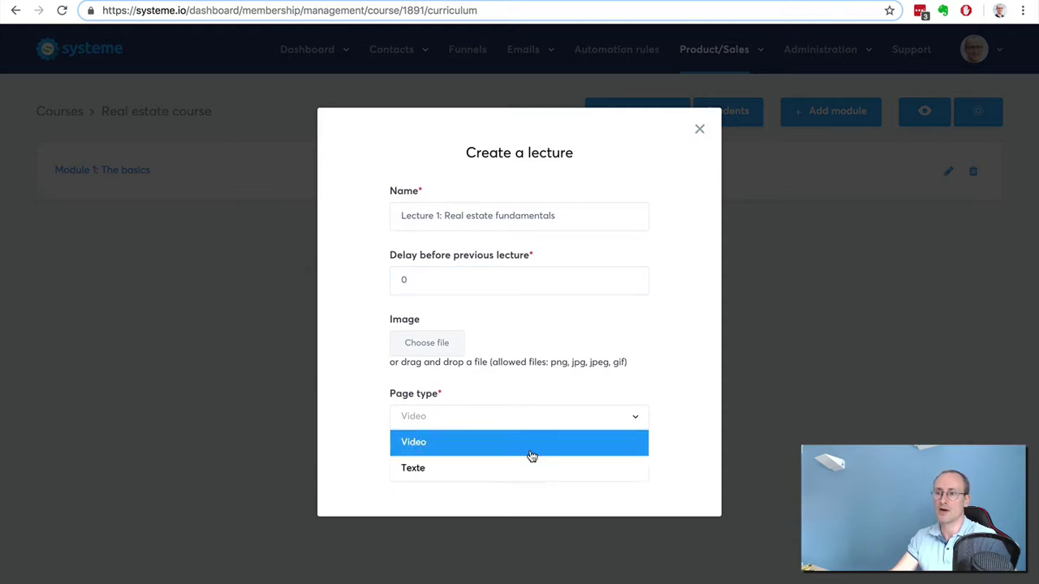
left_click(577, 446)
- Create the lecture, centre its headline above the video, and add a content box below
left_click(529, 464)
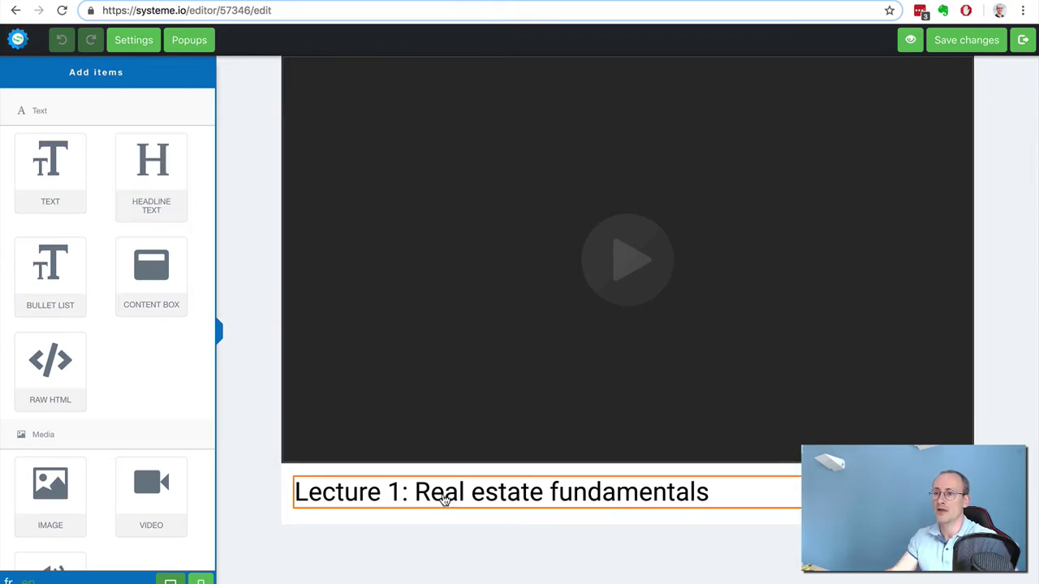
left_click_drag(445, 500, 465, 73)
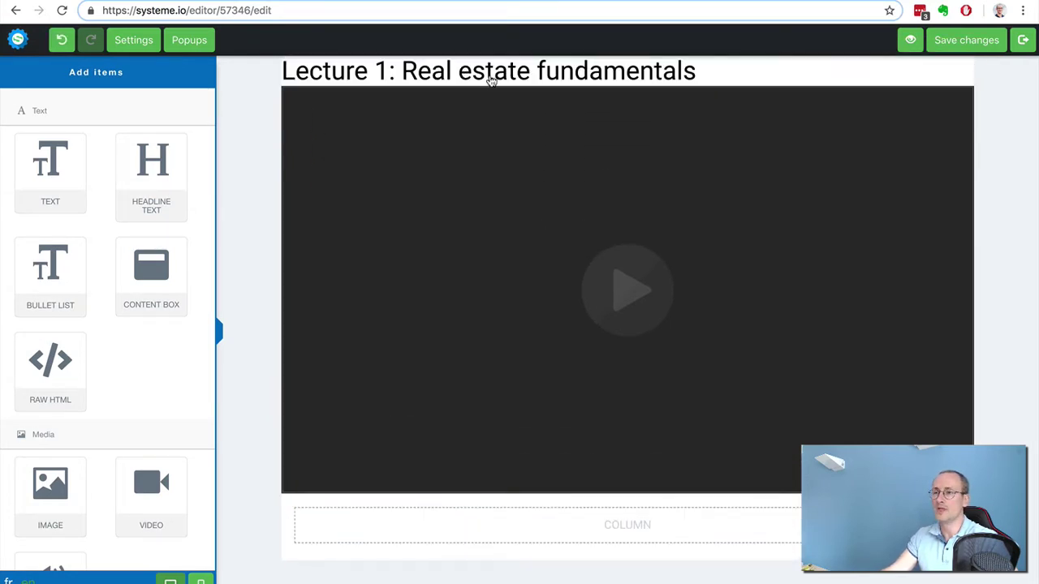
left_click(491, 79)
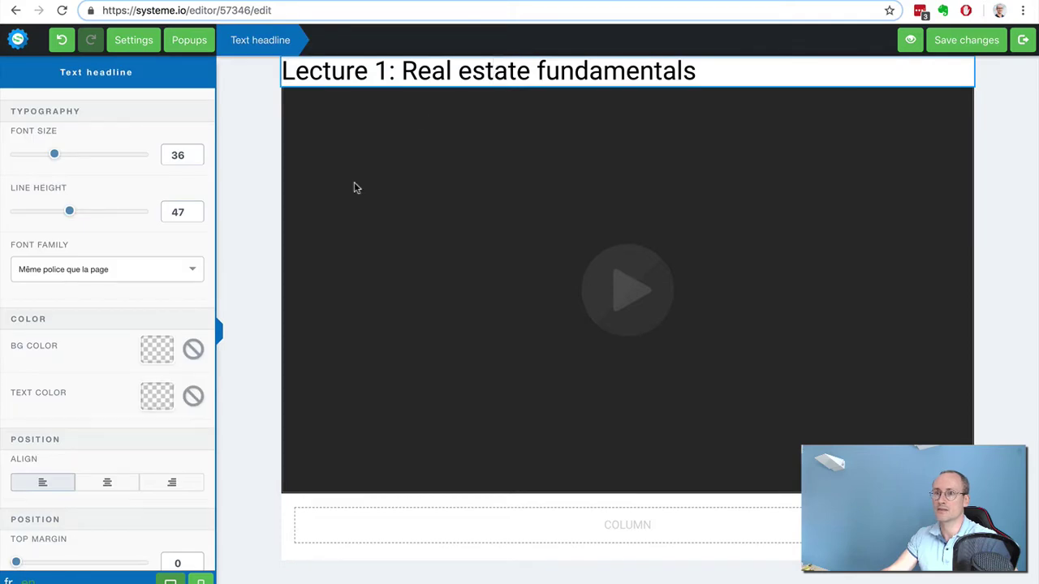
left_click(112, 487)
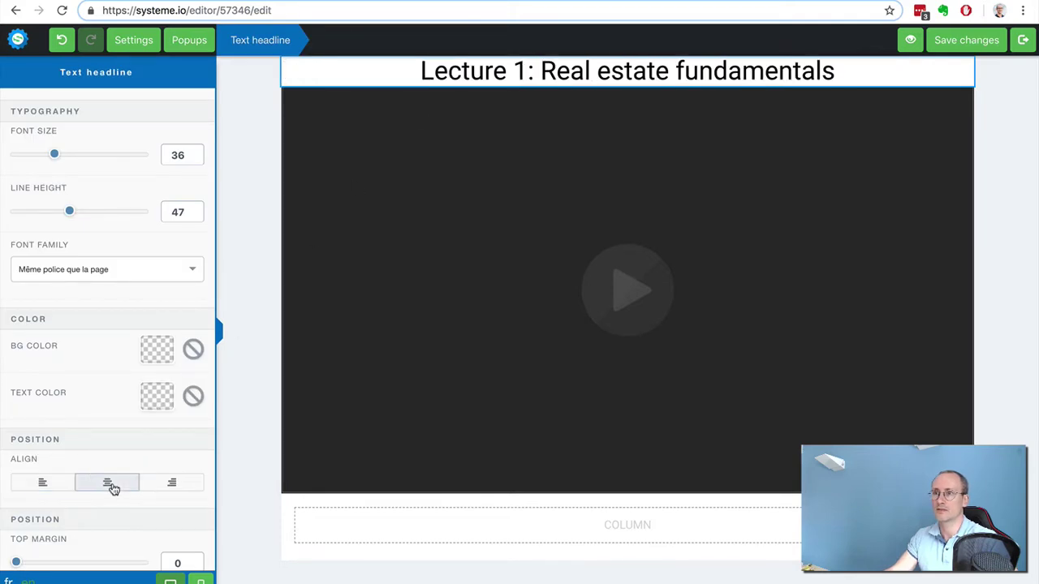
left_click(246, 369)
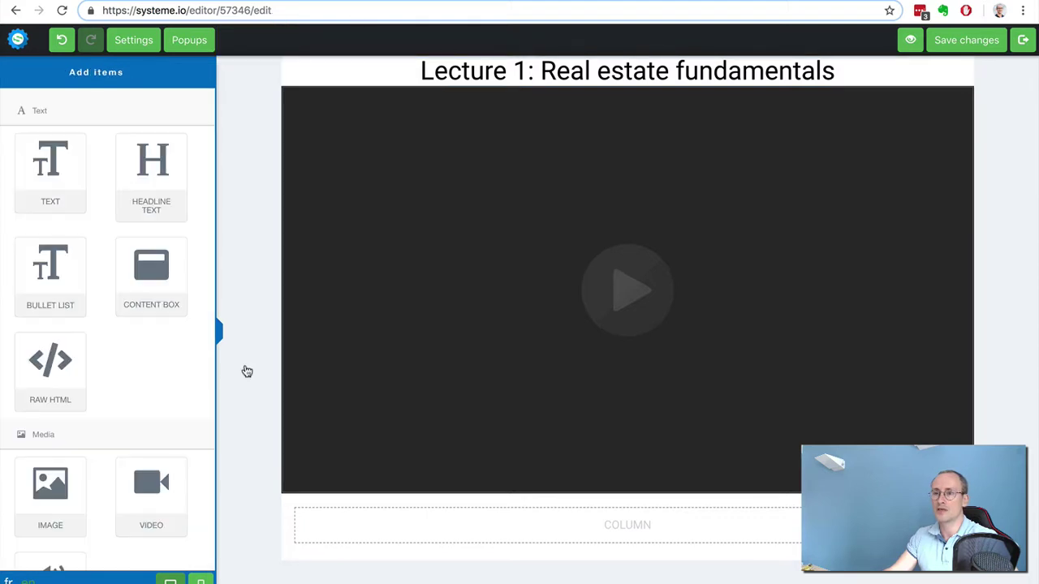
left_click_drag(129, 266, 534, 519)
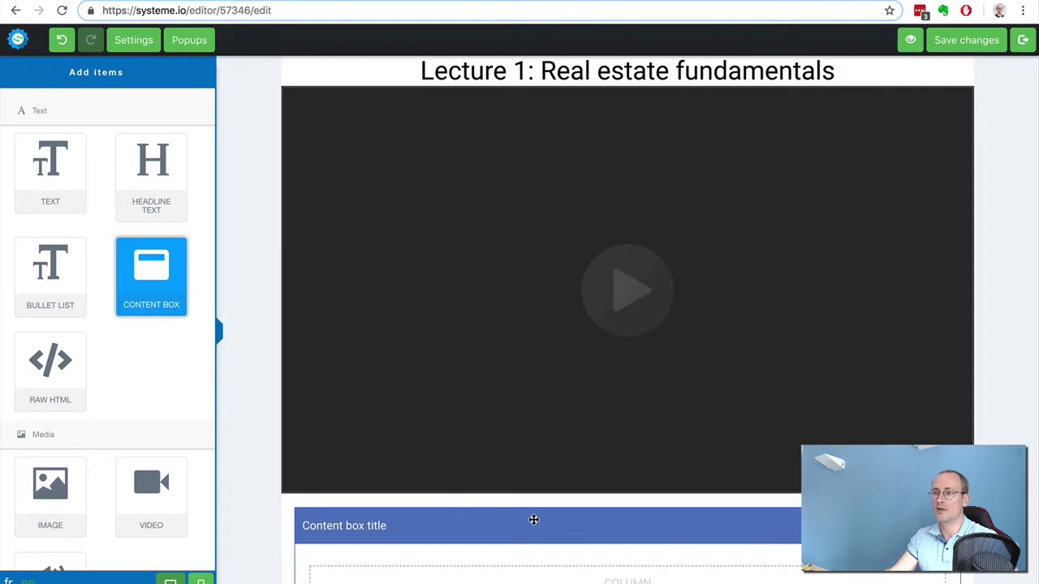
- Title the content box 'Resources' and place a bullet list inside it
left_click(392, 532)
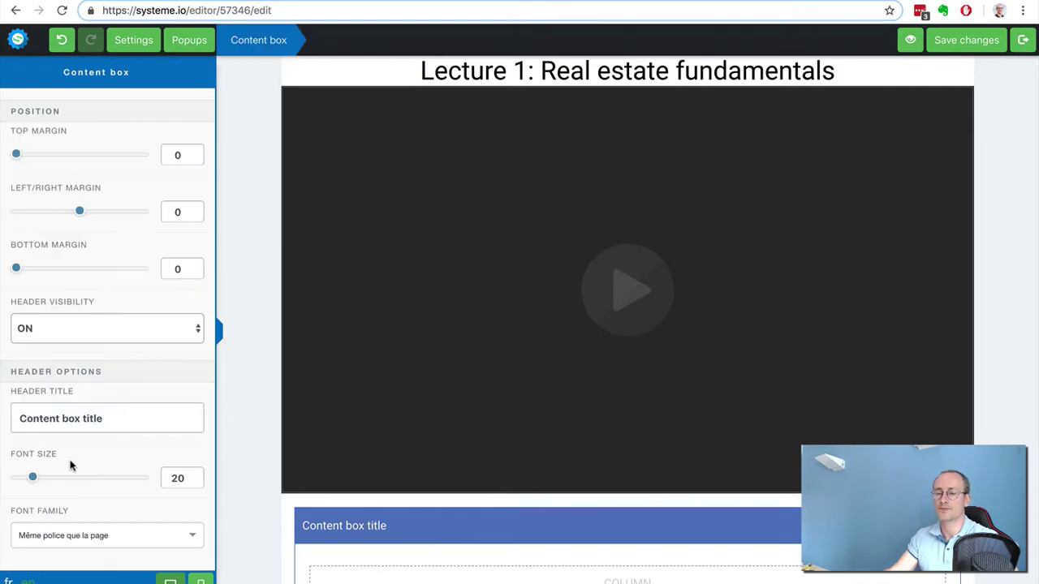
left_click_drag(111, 418, 15, 418)
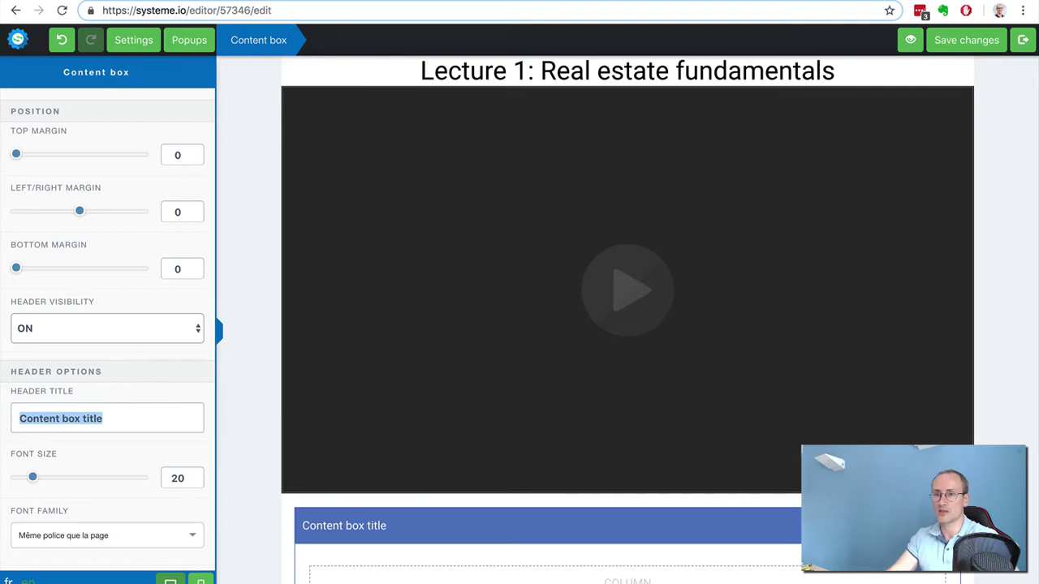
type("Resources")
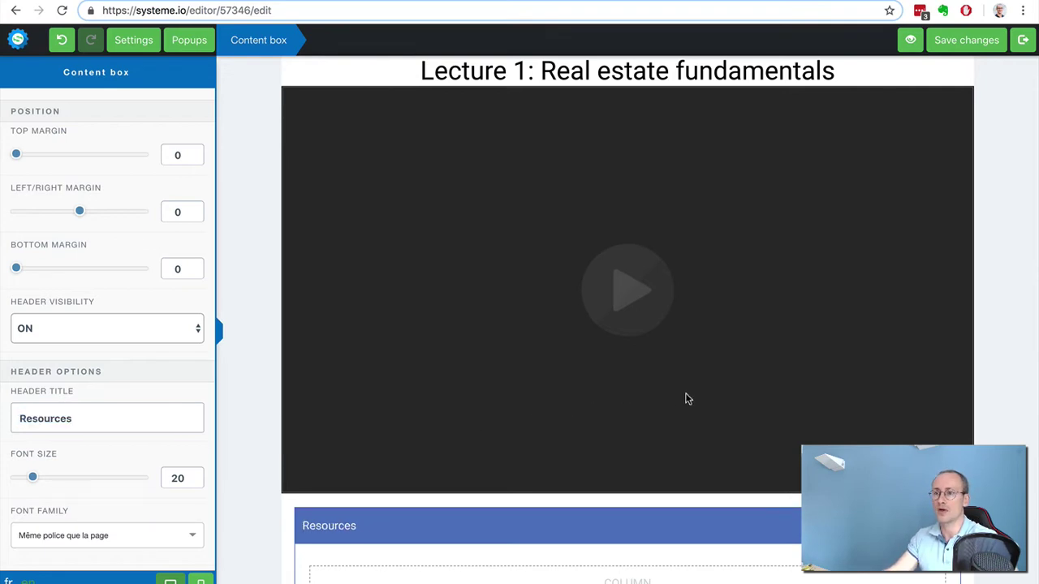
scroll(685, 397, "down", 1)
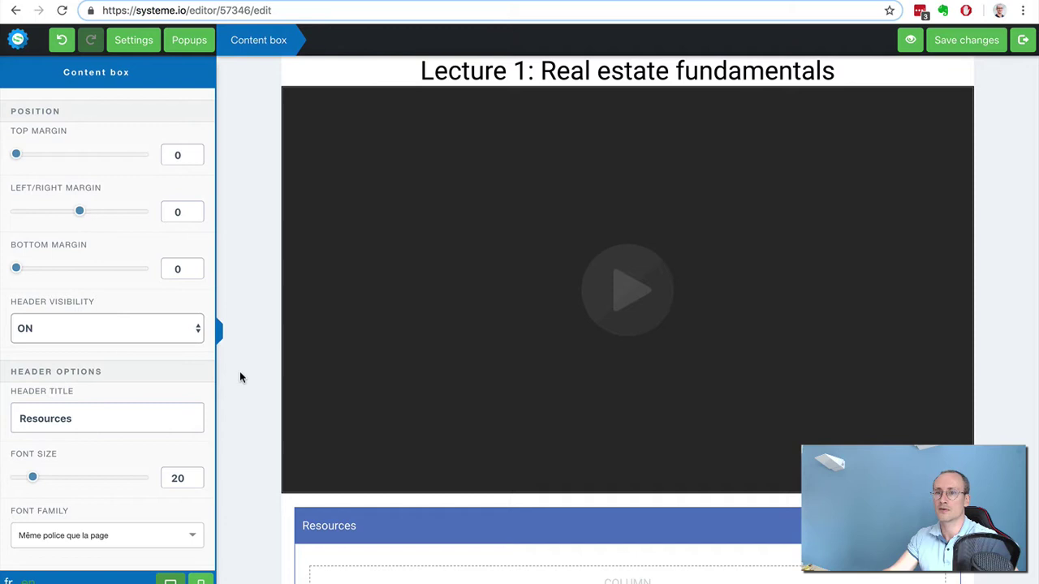
left_click(239, 373)
left_click_drag(64, 254, 455, 578)
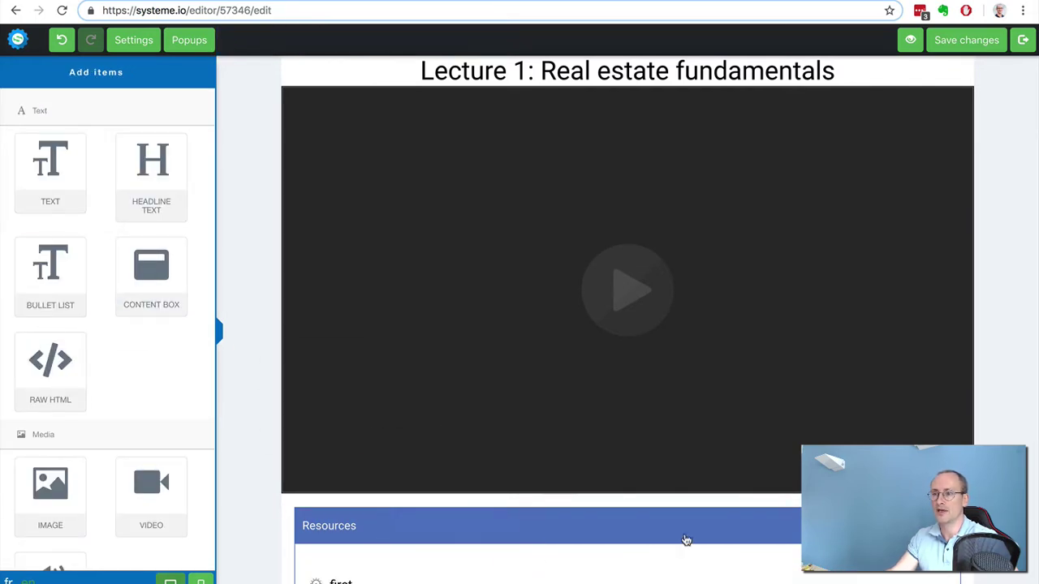
- Give the bullet list check-mark icons coloured green (7ED321)
scroll(703, 524, "down", 2)
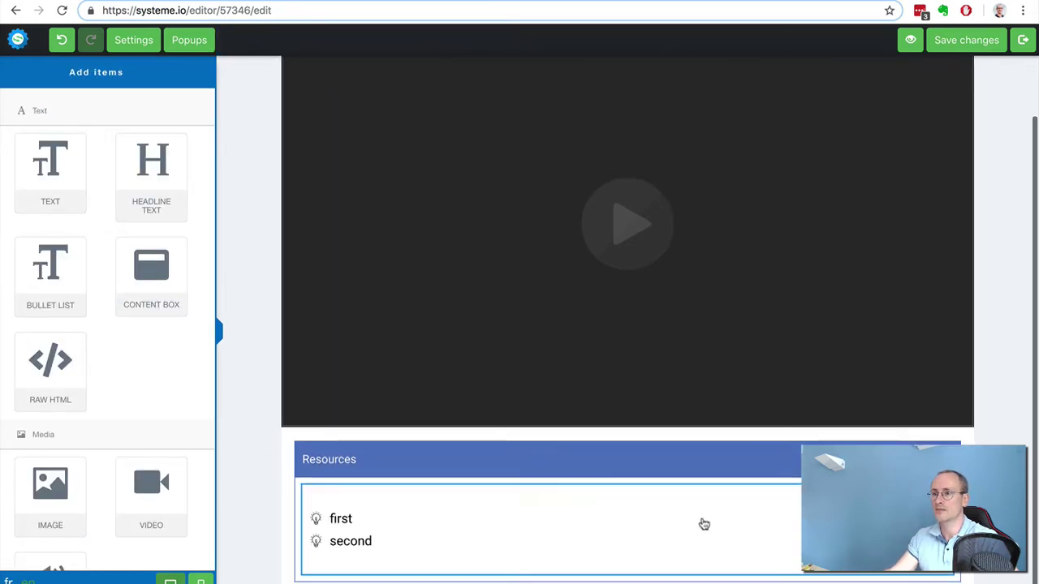
left_click(354, 519)
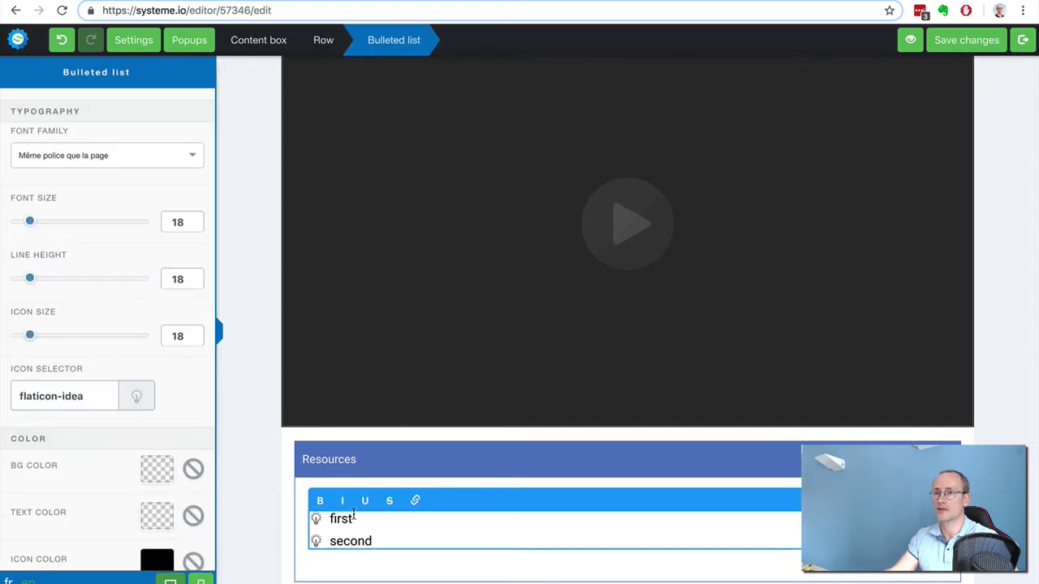
left_click(137, 397)
left_click(60, 479)
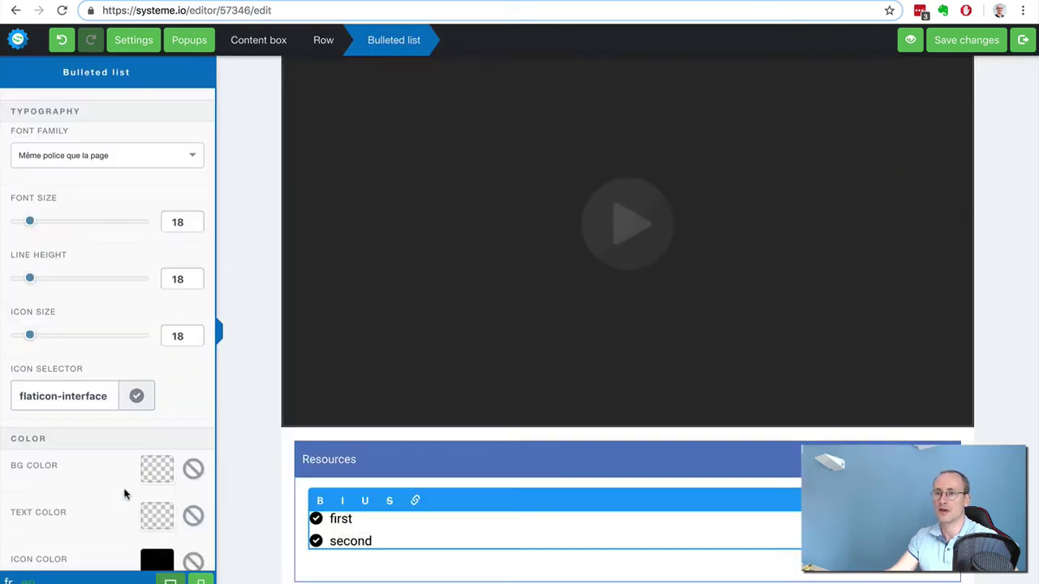
scroll(172, 488, "down", 3)
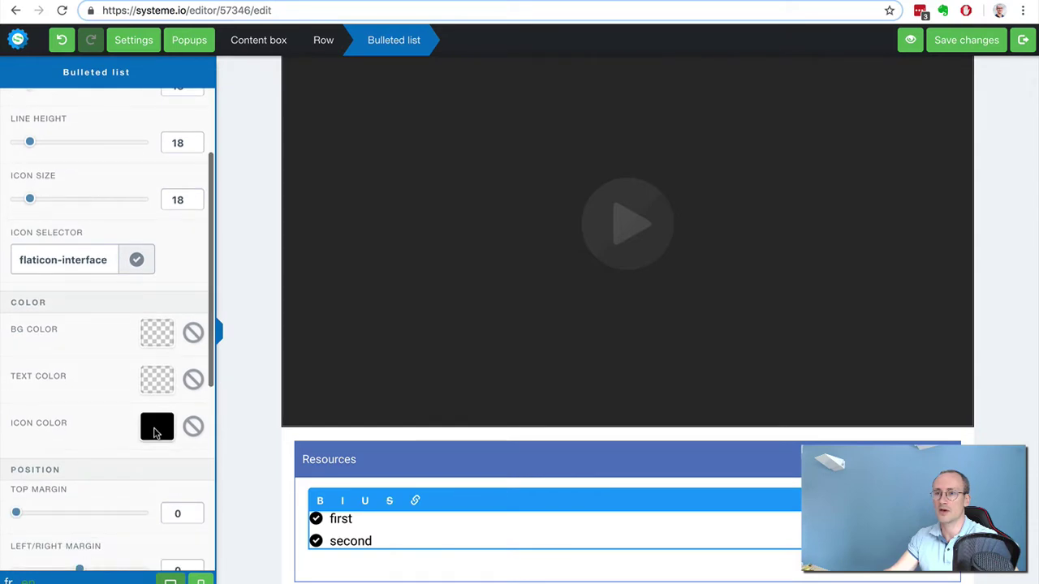
left_click(156, 430)
scroll(128, 502, "down", 4)
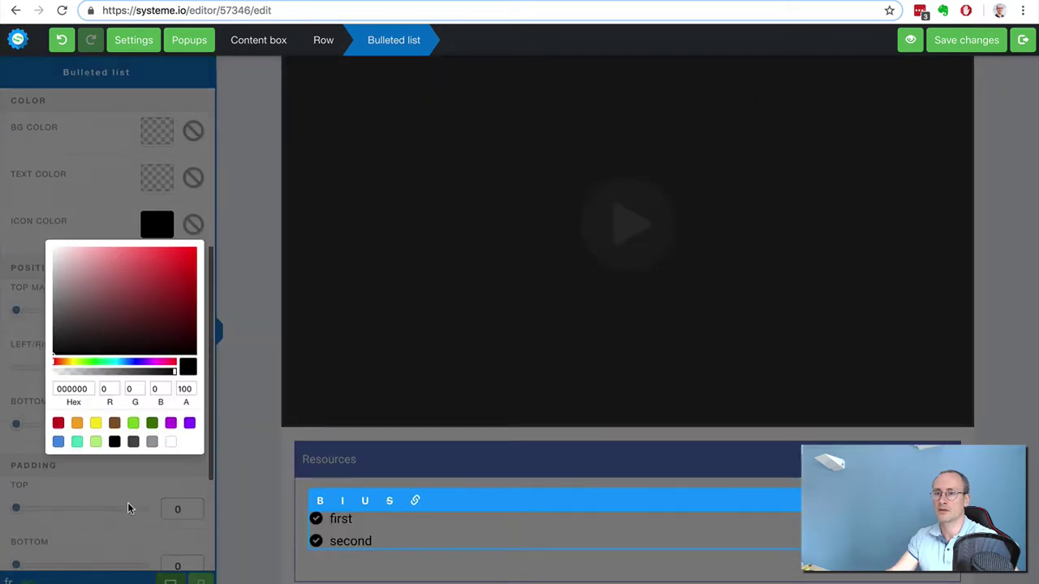
left_click(134, 423)
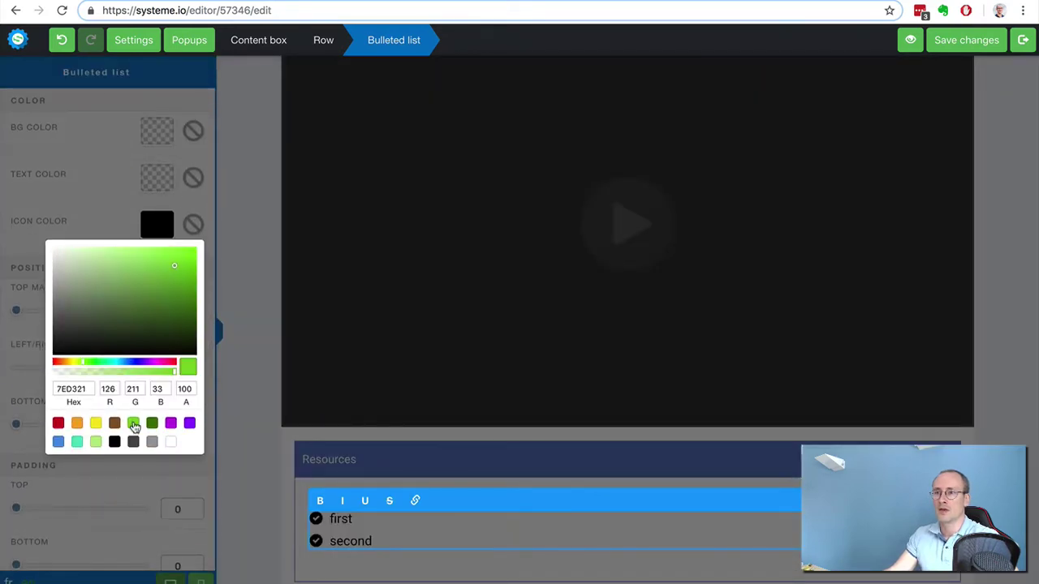
- Change the first list item to 'Book' and save the lecture page
double_click(344, 518)
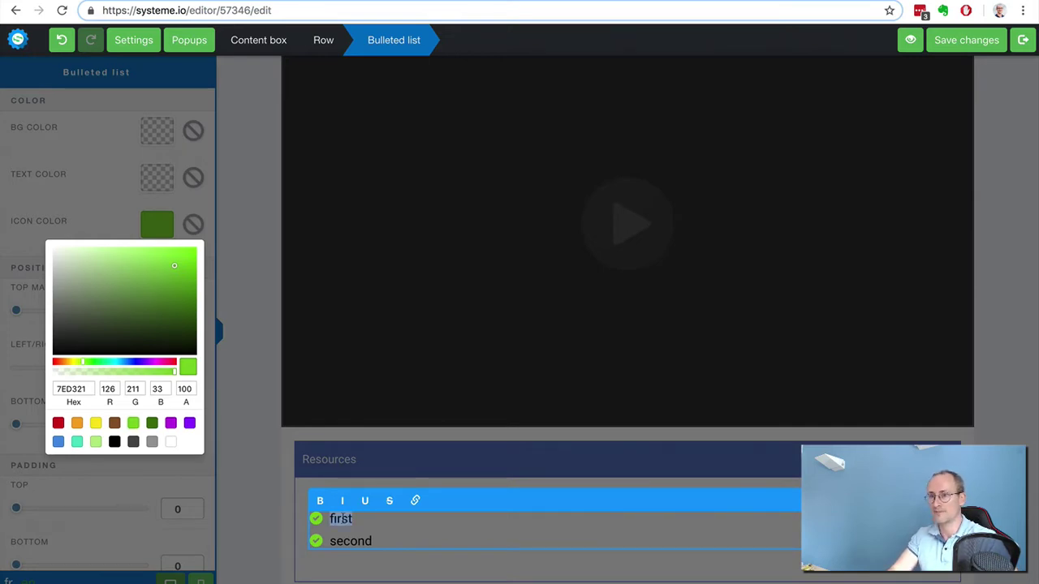
type("Book")
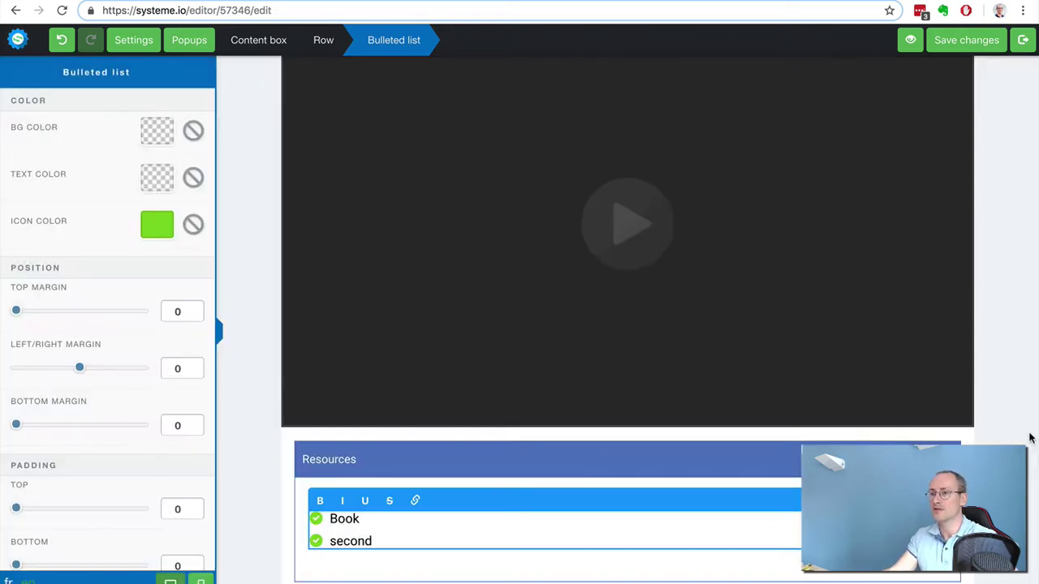
left_click(962, 41)
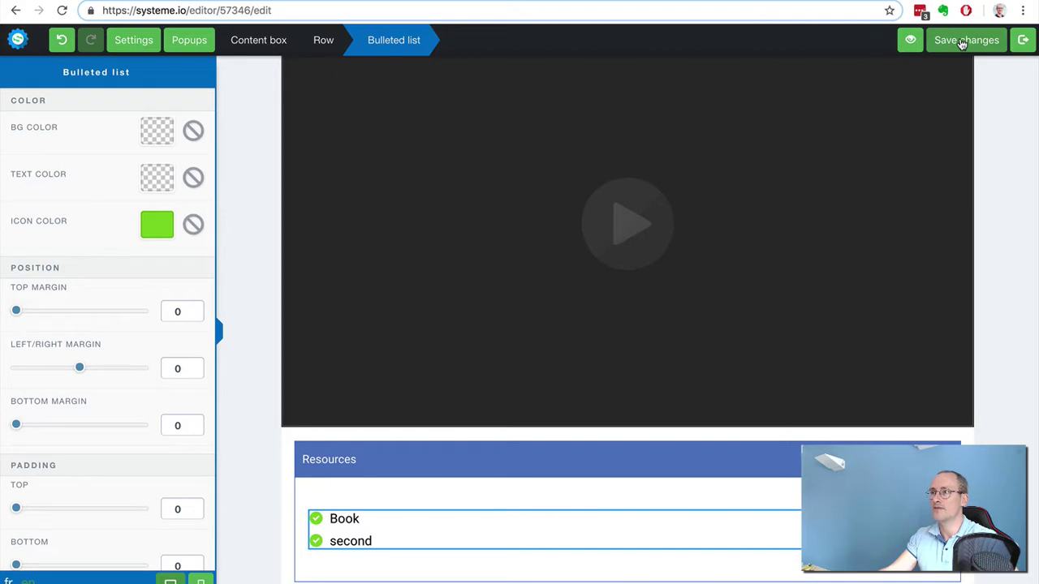
- Exit the editor and preview the Lecture 1 page as a student, scrolling through it
left_click(1019, 43)
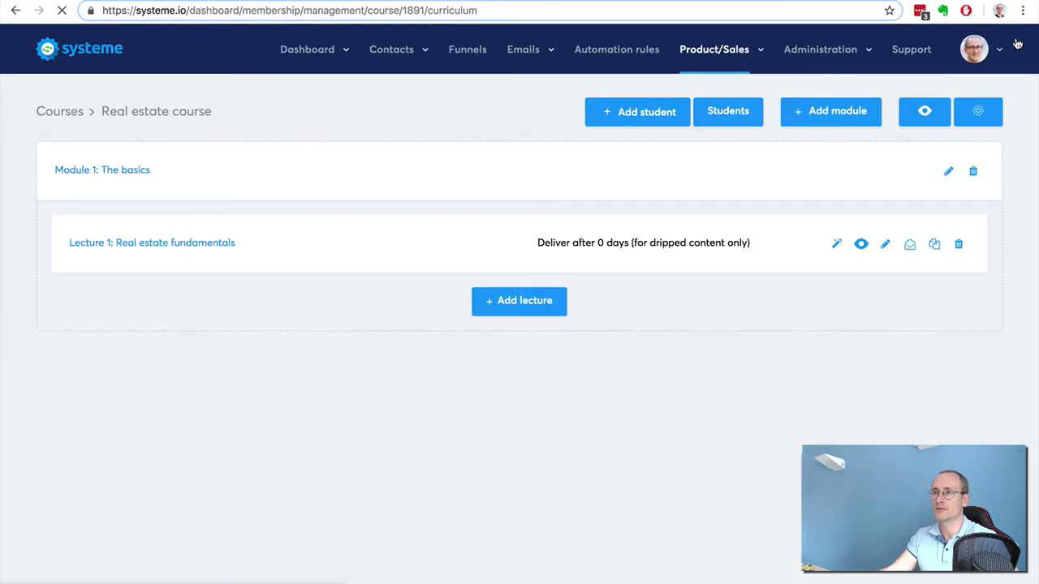
left_click(861, 245)
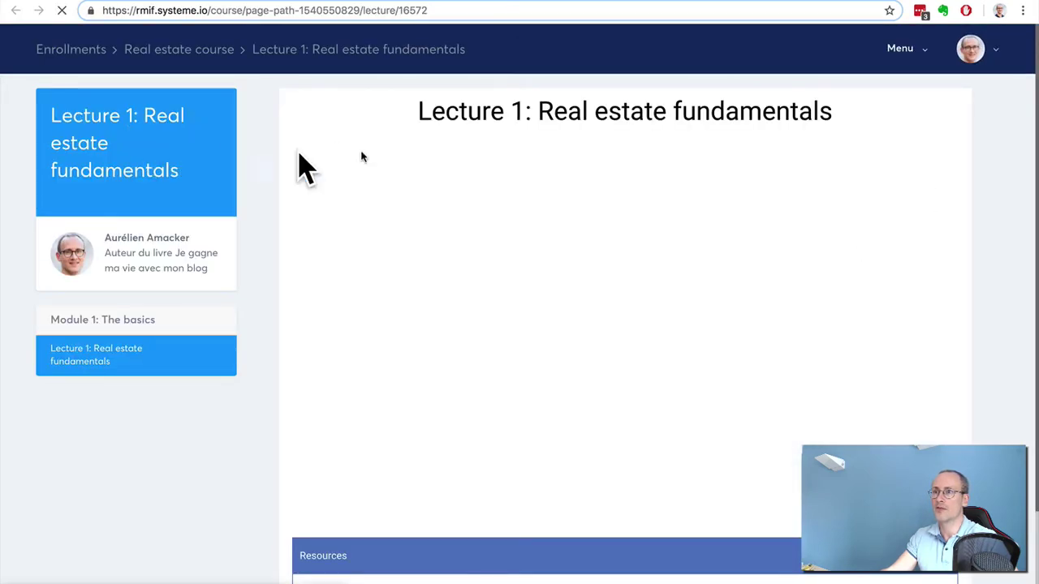
scroll(950, 201, "down", 1)
scroll(953, 200, "down", 1)
scroll(953, 199, "up", 2)
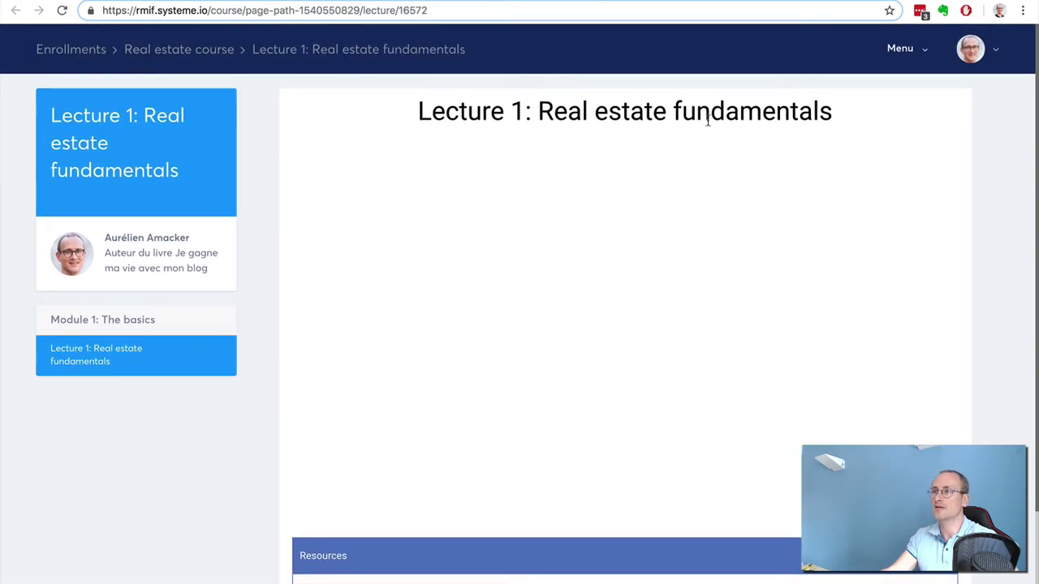
scroll(878, 253, "down", 2)
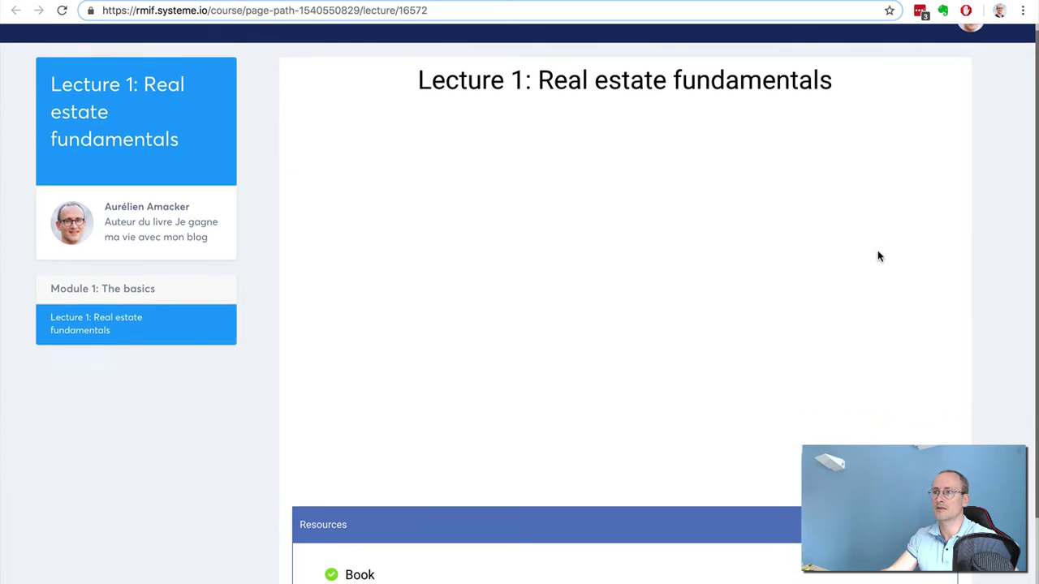
scroll(878, 257, "up", 2)
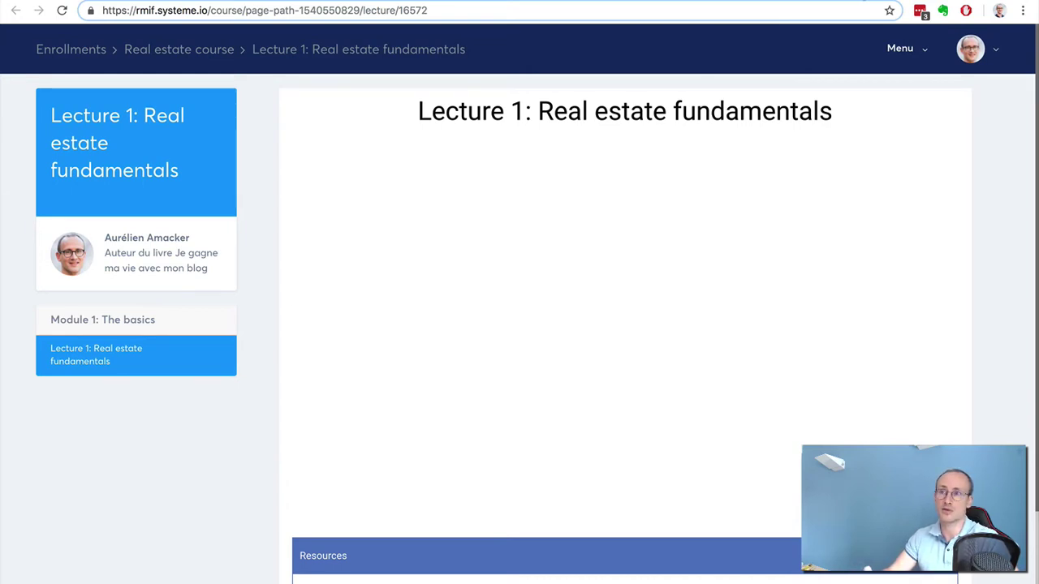
- Back in the curriculum, create a lecture named 'Lecture 2' and exit its editor
key("ctrl+Tab")
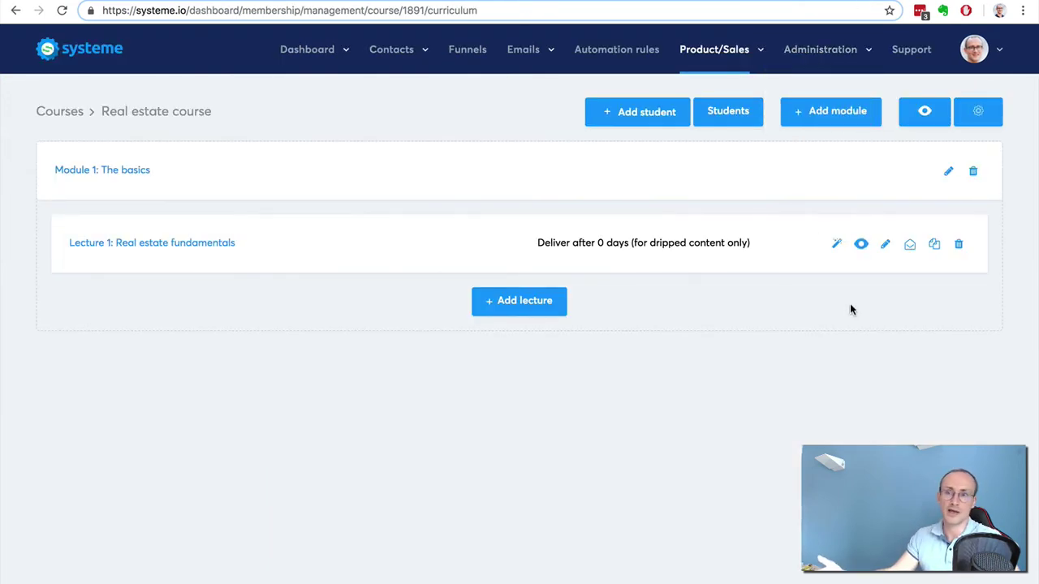
left_click(523, 306)
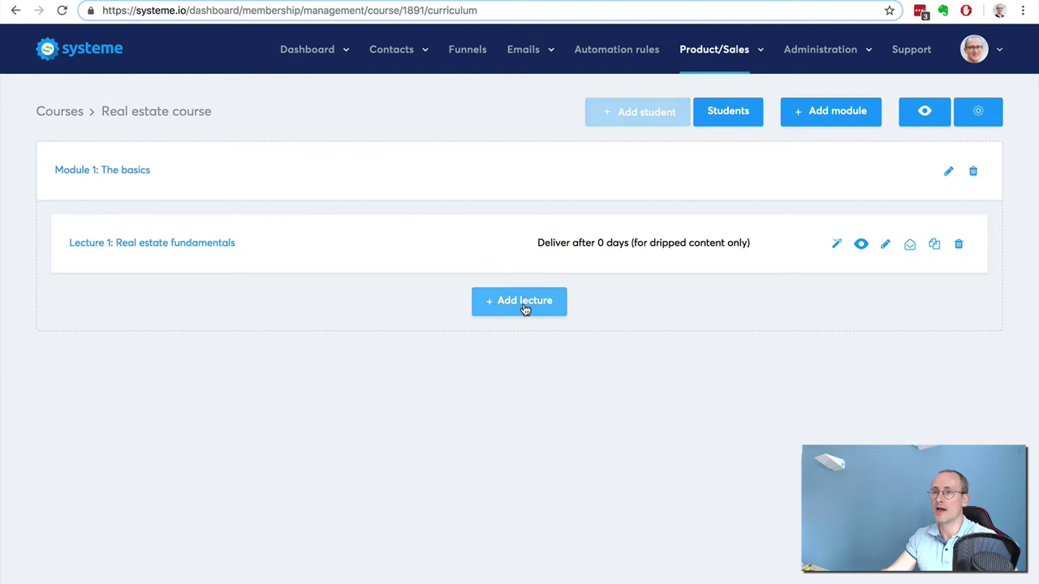
type("Lecture 2")
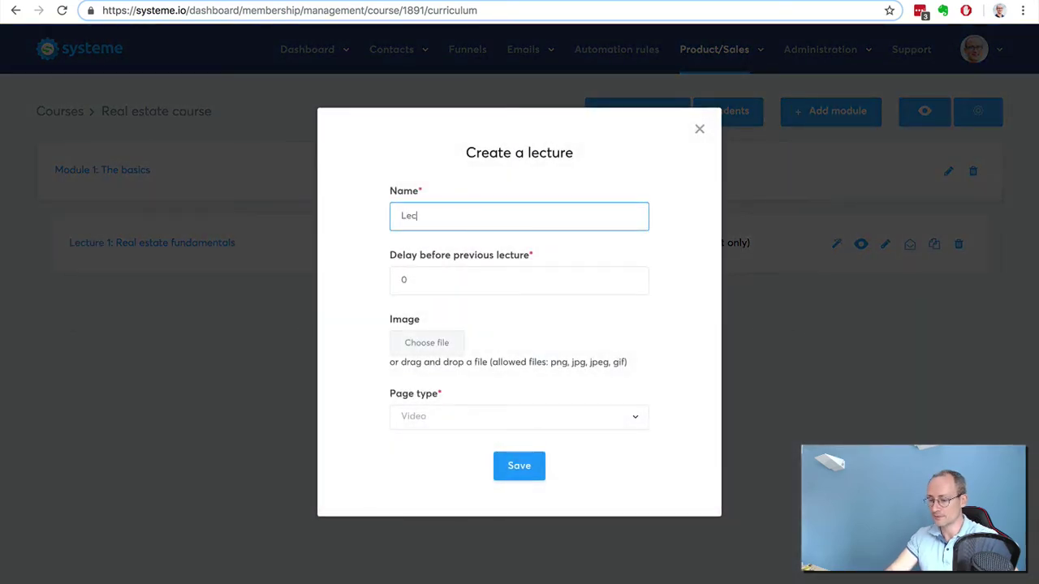
left_click(520, 468)
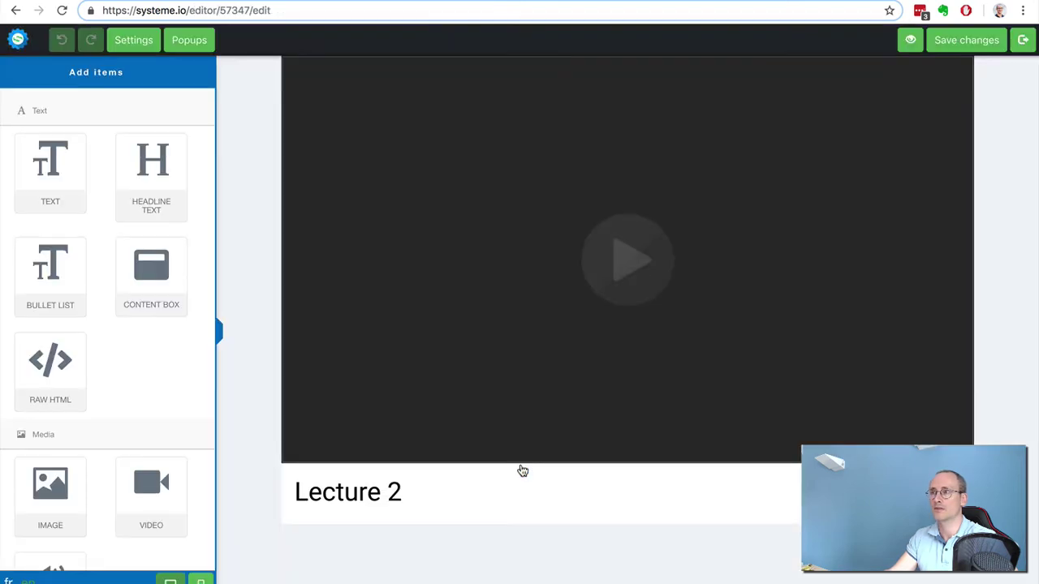
left_click(1021, 43)
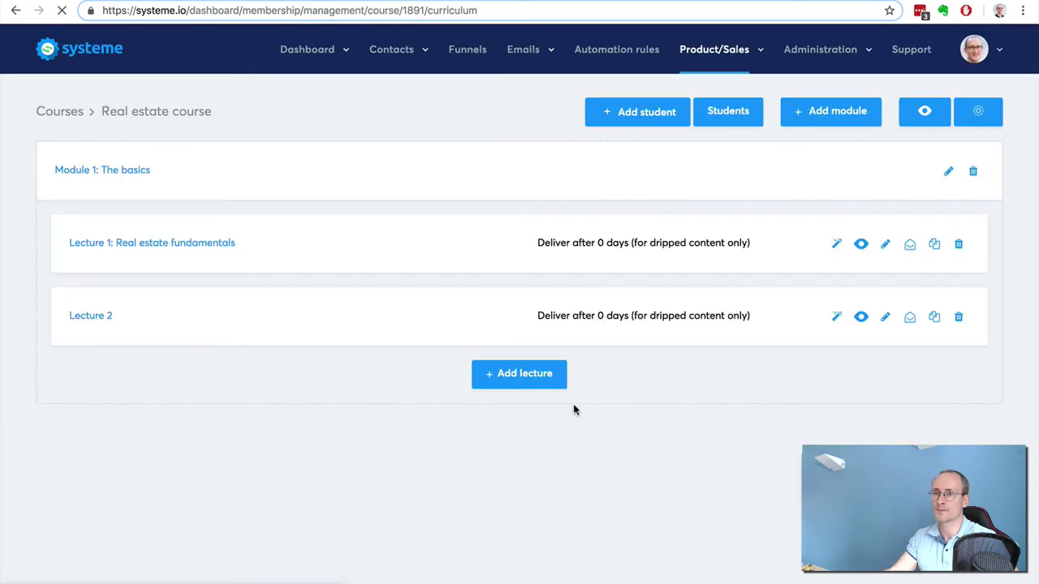
- Duplicate Lecture 2 and drag the original below '(Copy) Lecture 2'
left_click(934, 318)
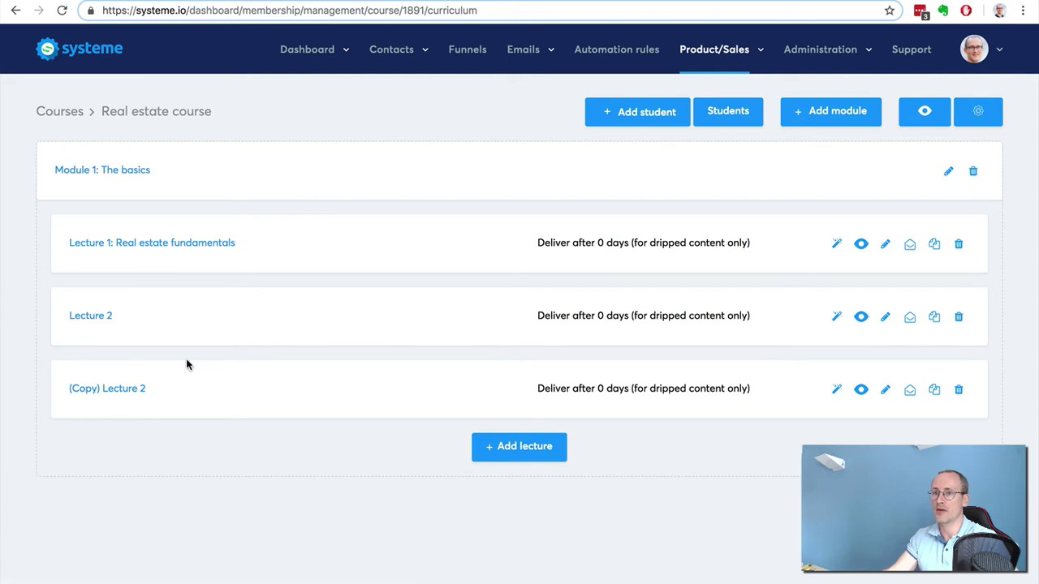
left_click_drag(172, 318, 171, 410)
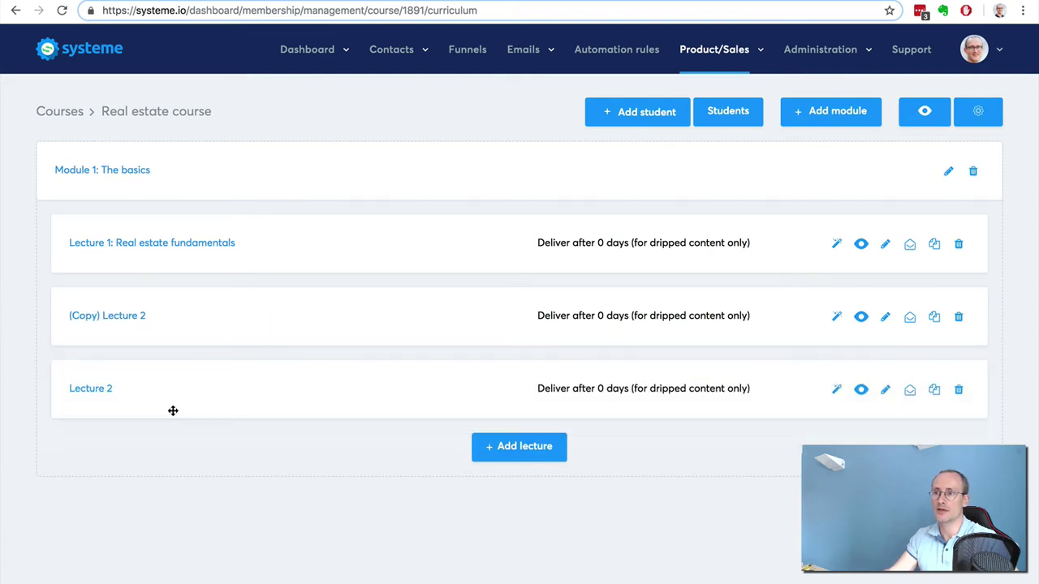